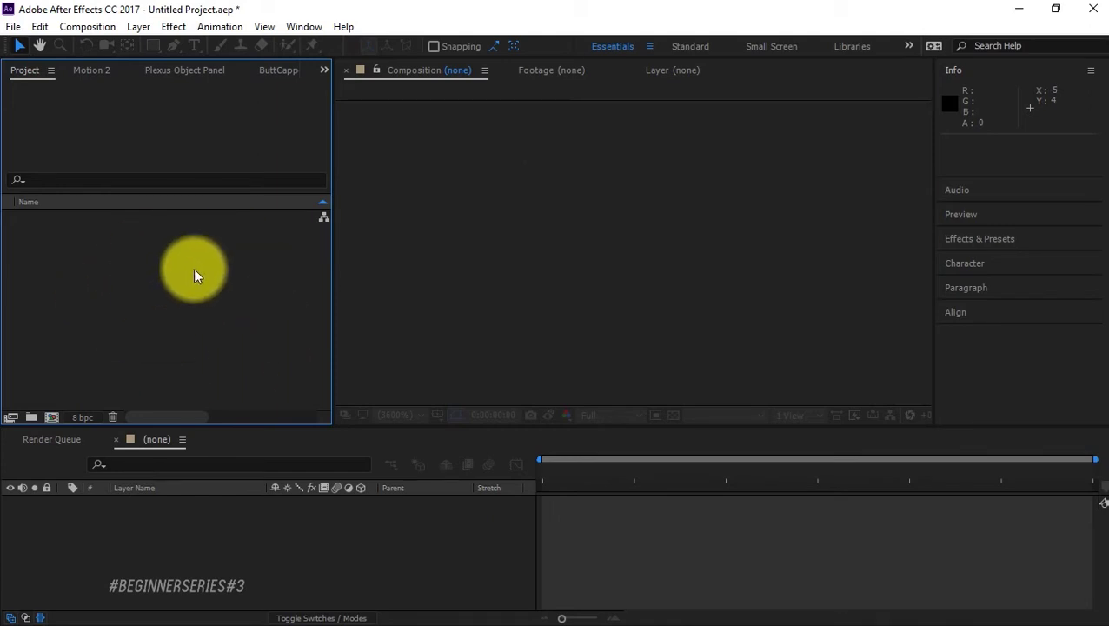
Import the gold texture image 'Original image- 1920x1280.jpeg' into the project as footage.
double_click(182, 291)
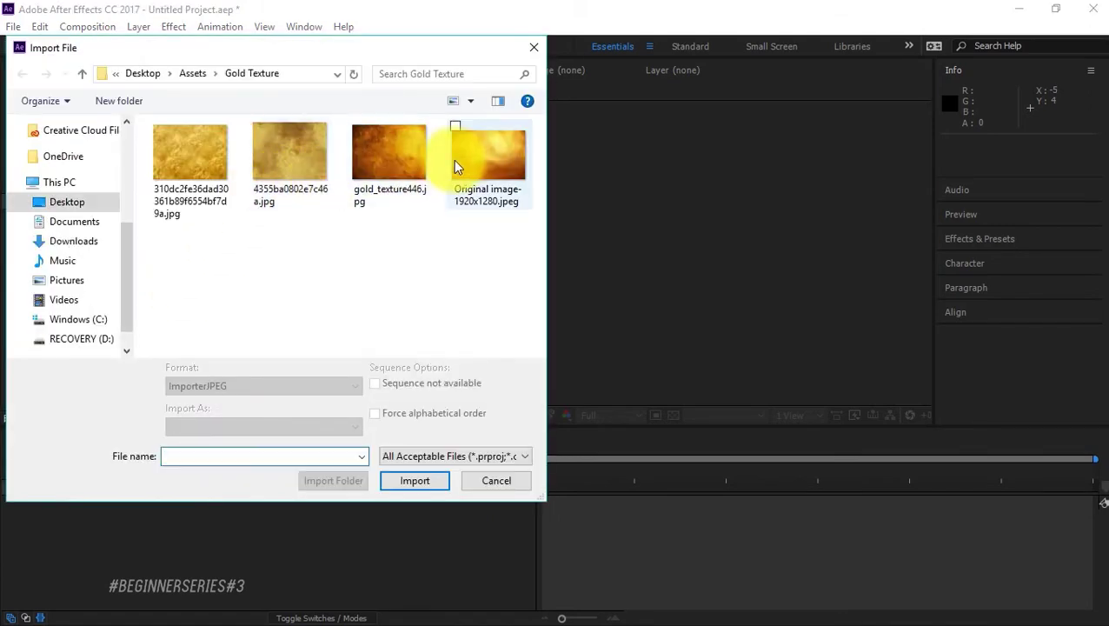
double_click(472, 164)
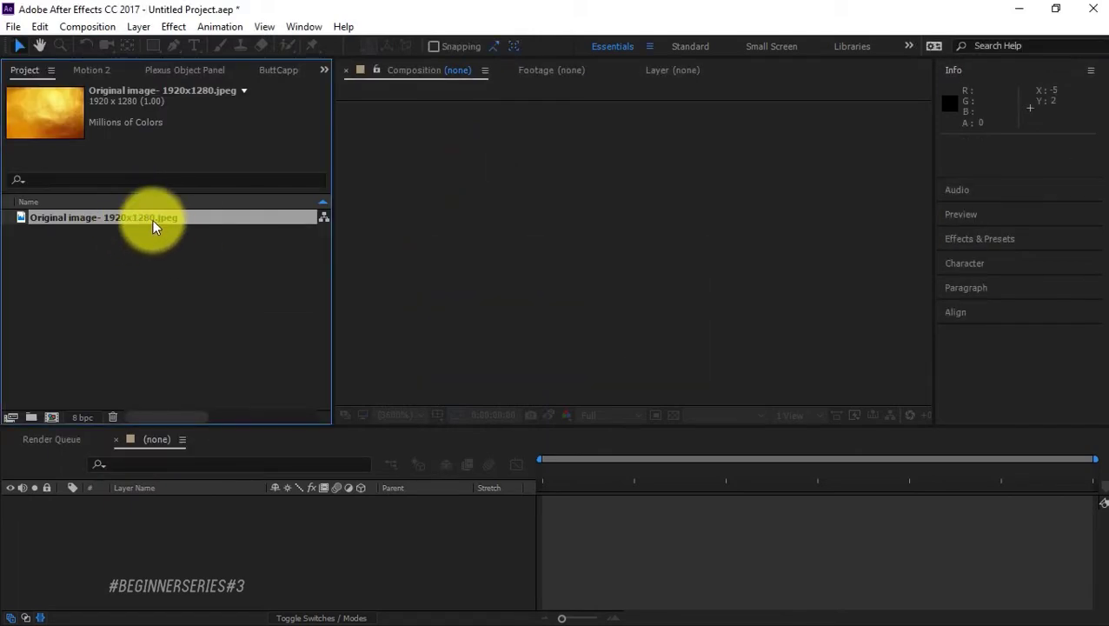
Start a new composition and set its background colour to black.
click(52, 416)
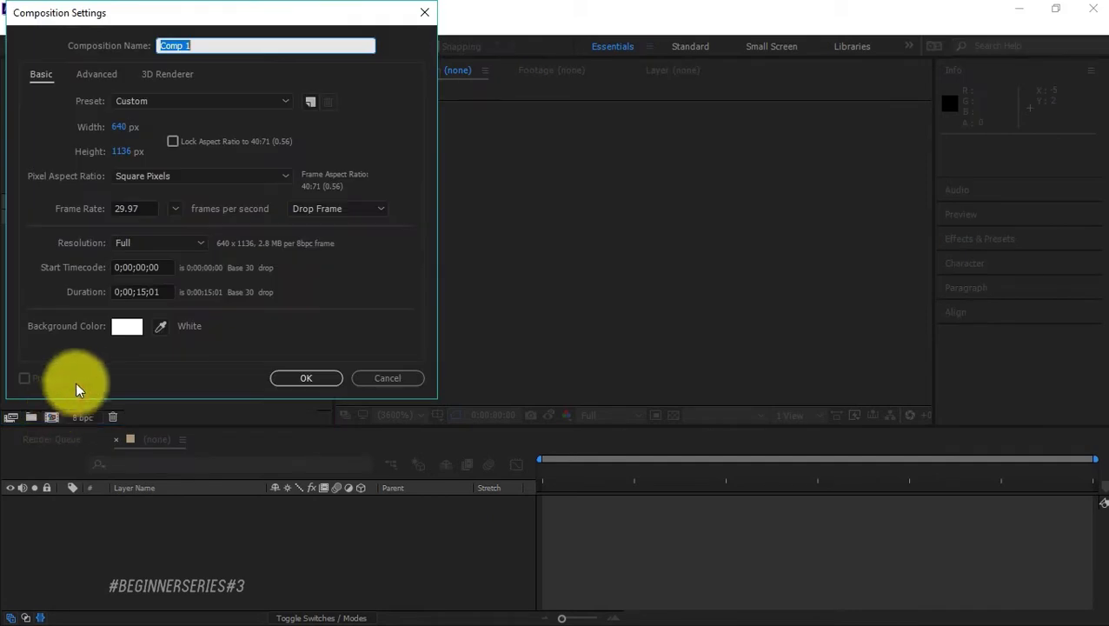
click(125, 328)
drag(217, 202, 3, 372)
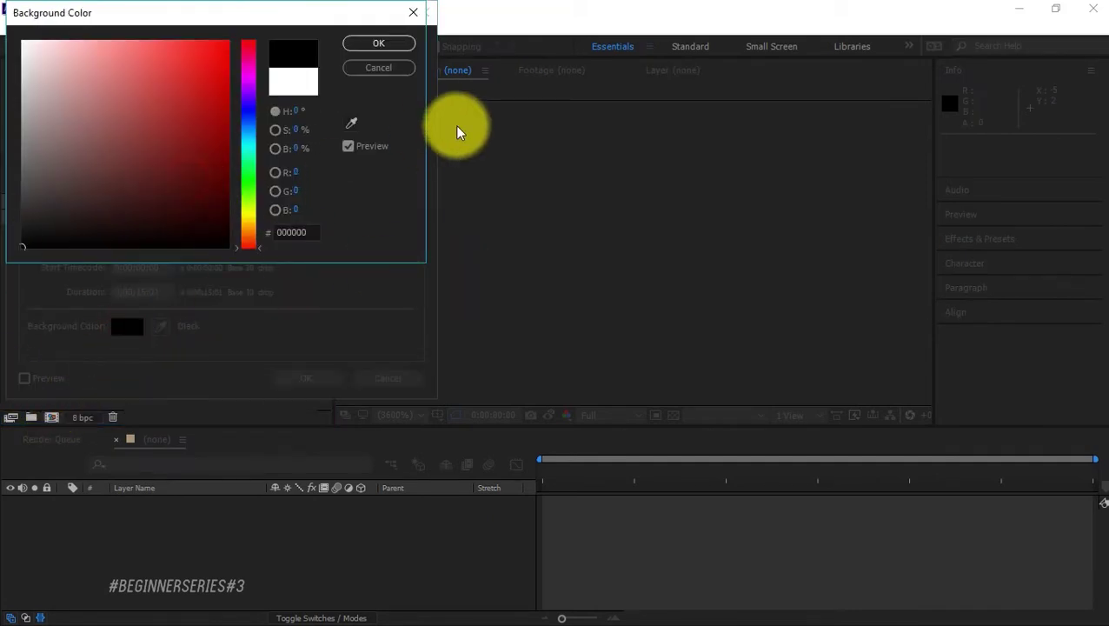
click(393, 43)
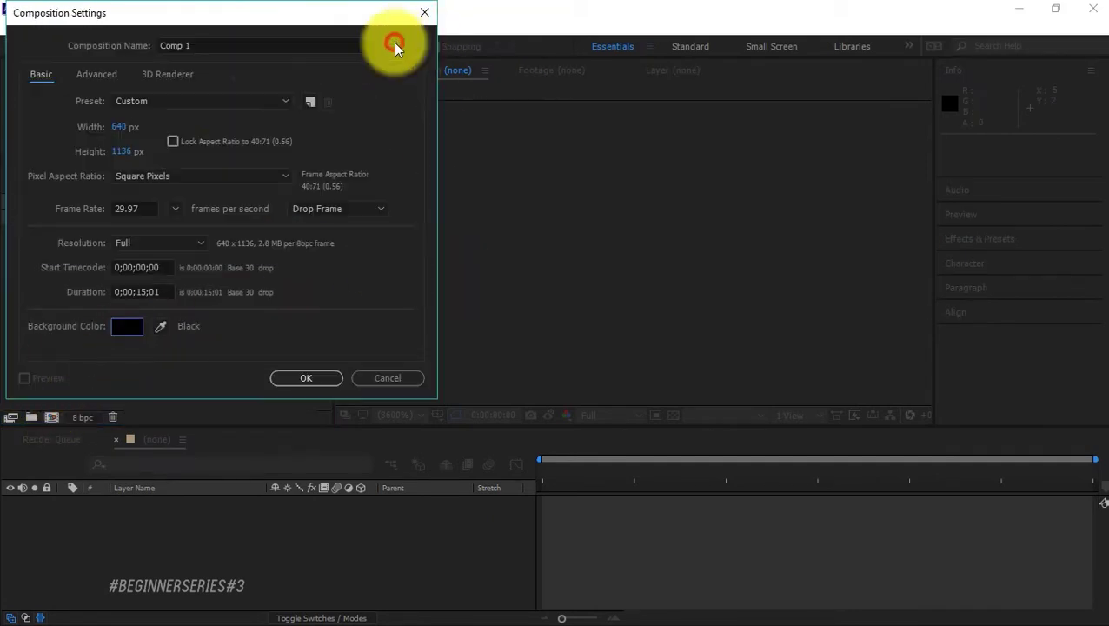
Apply the HDTV 1080 29.97 preset, name it 'Gold Texture Font', and create the composition.
click(132, 109)
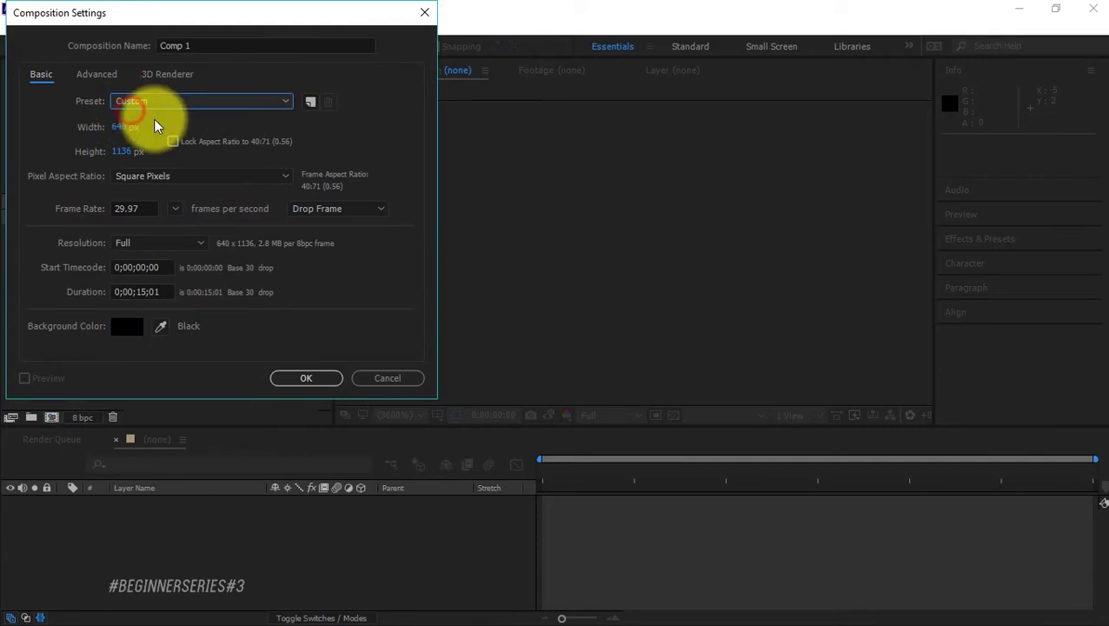
click(182, 102)
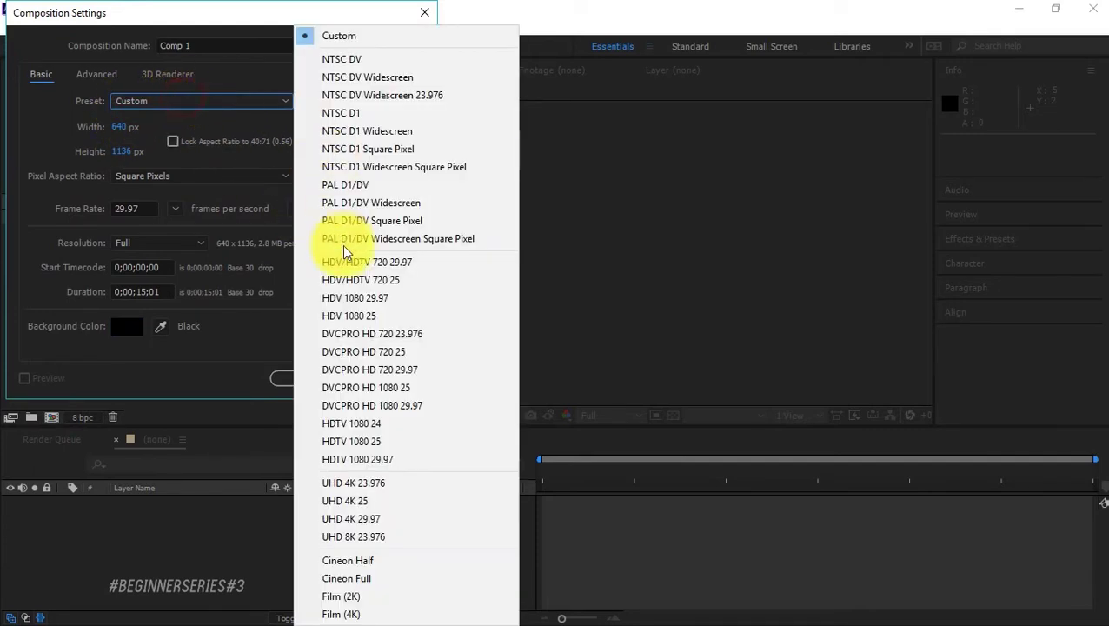
click(339, 525)
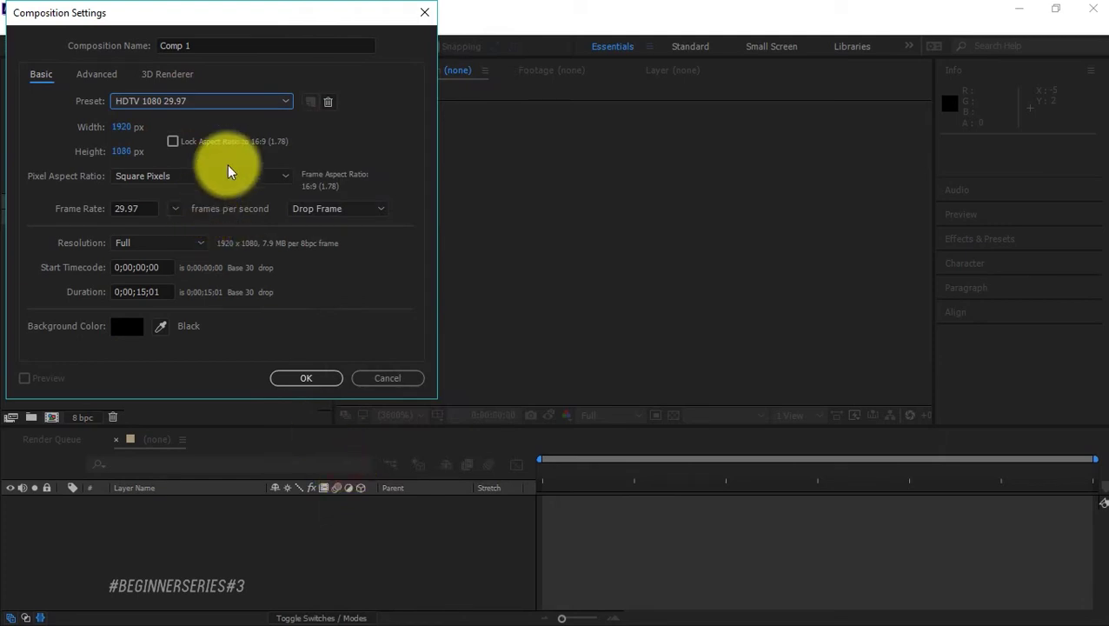
click(198, 44)
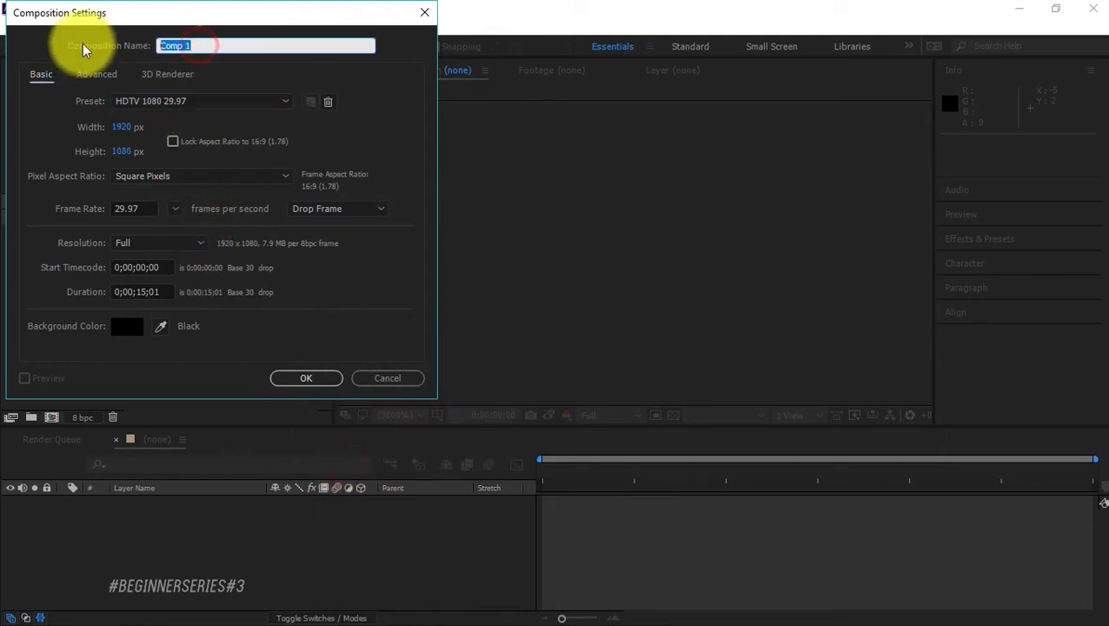
text(Gold Te)
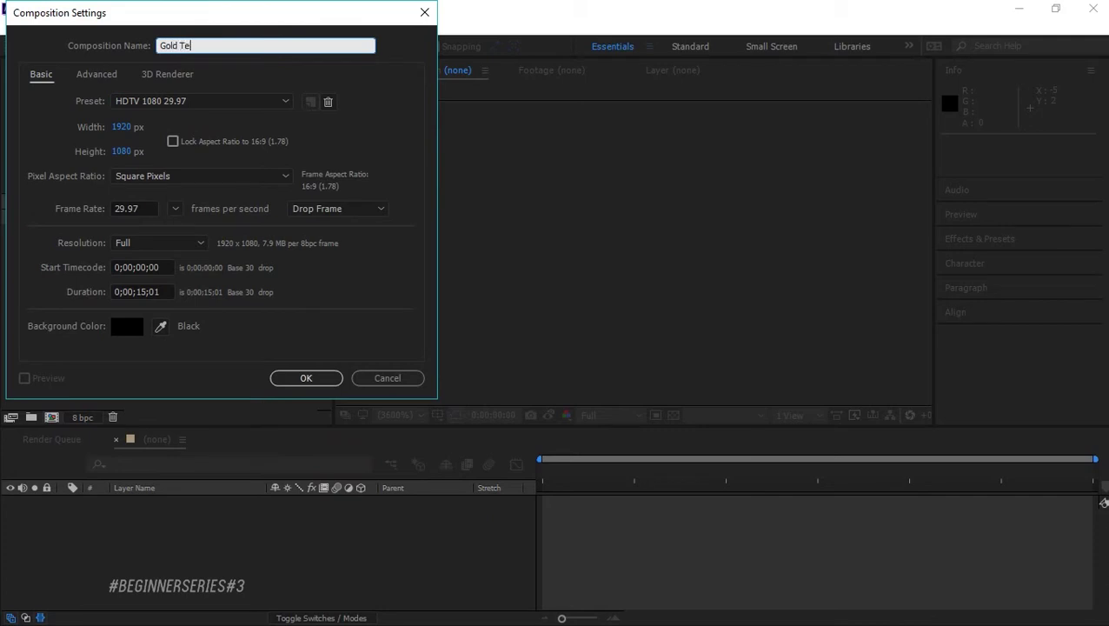
text(xture Font)
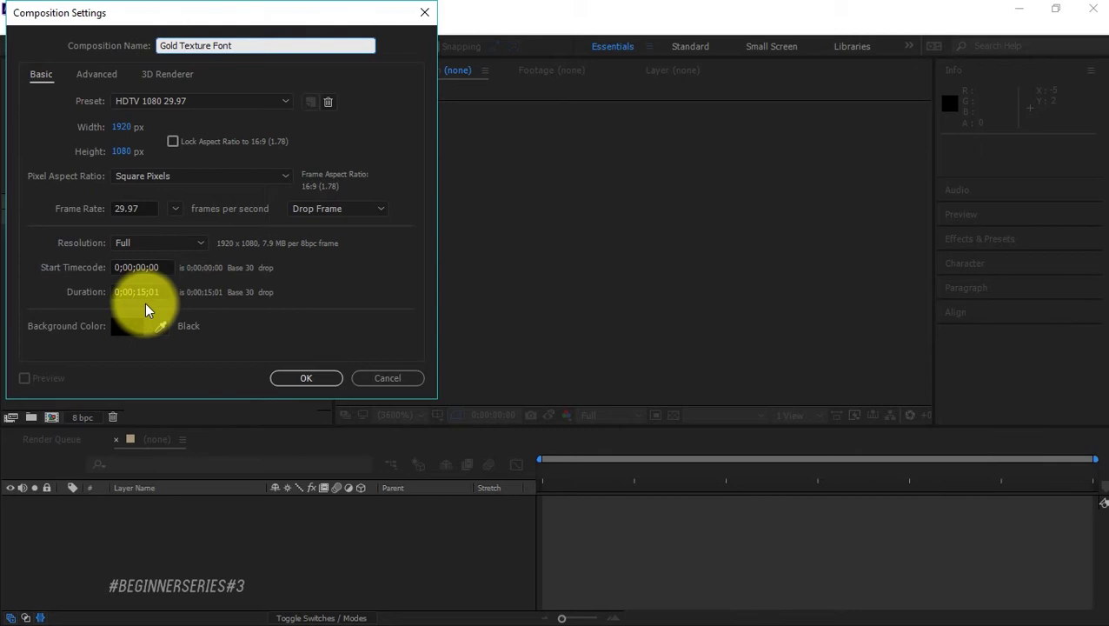
click(146, 292)
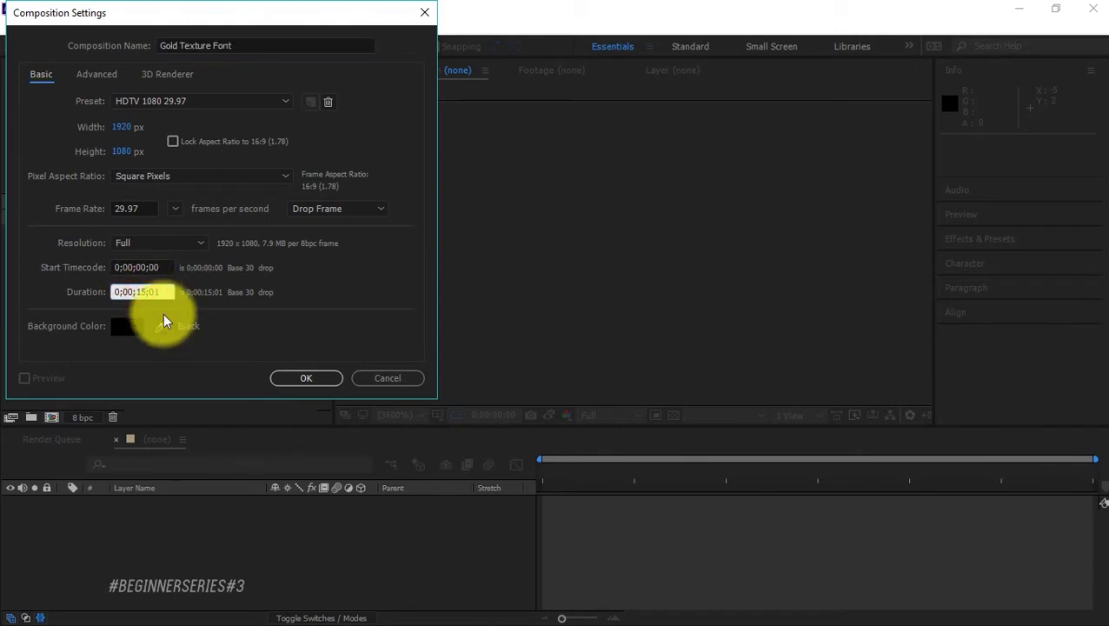
key(Return)
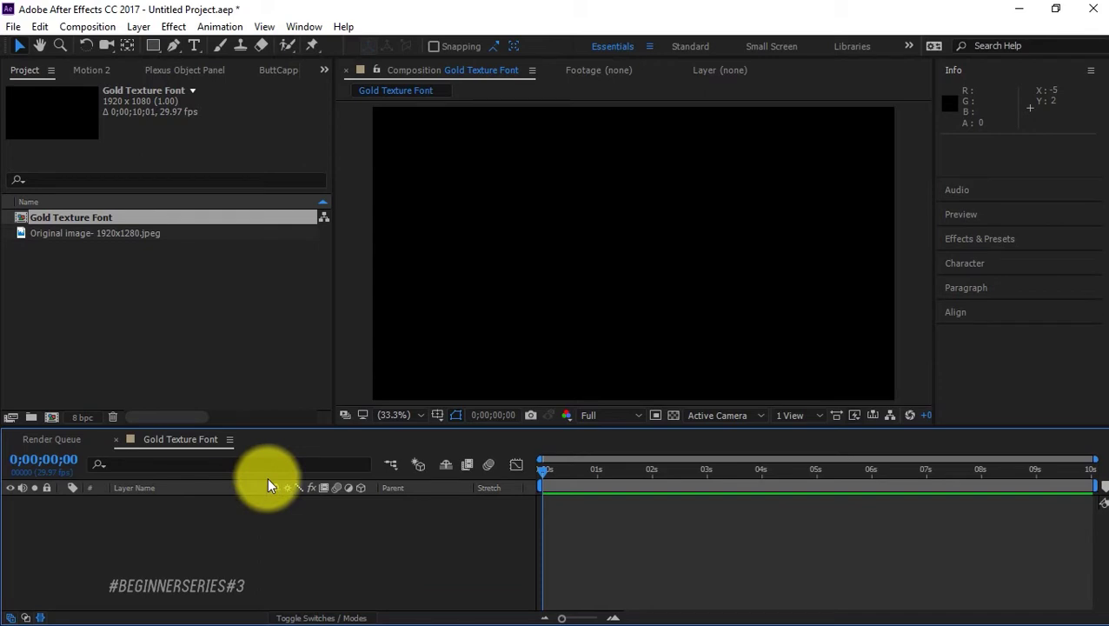
Add a new text layer reading 'wah gwaan' from the timeline context menu.
right_click(350, 601)
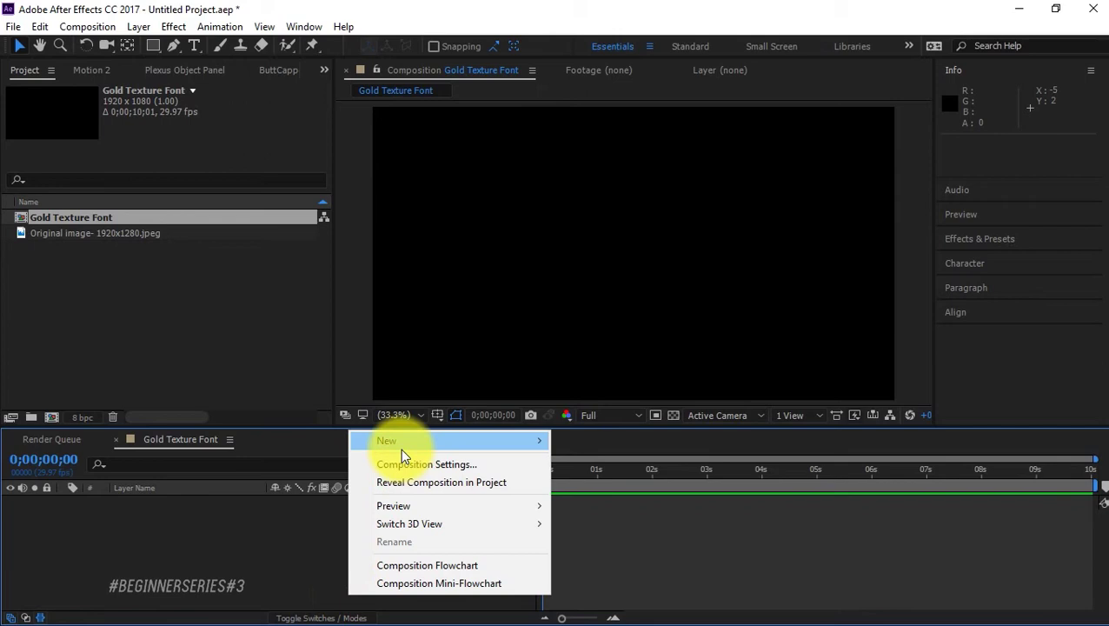
mouse_move(403, 450)
click(198, 463)
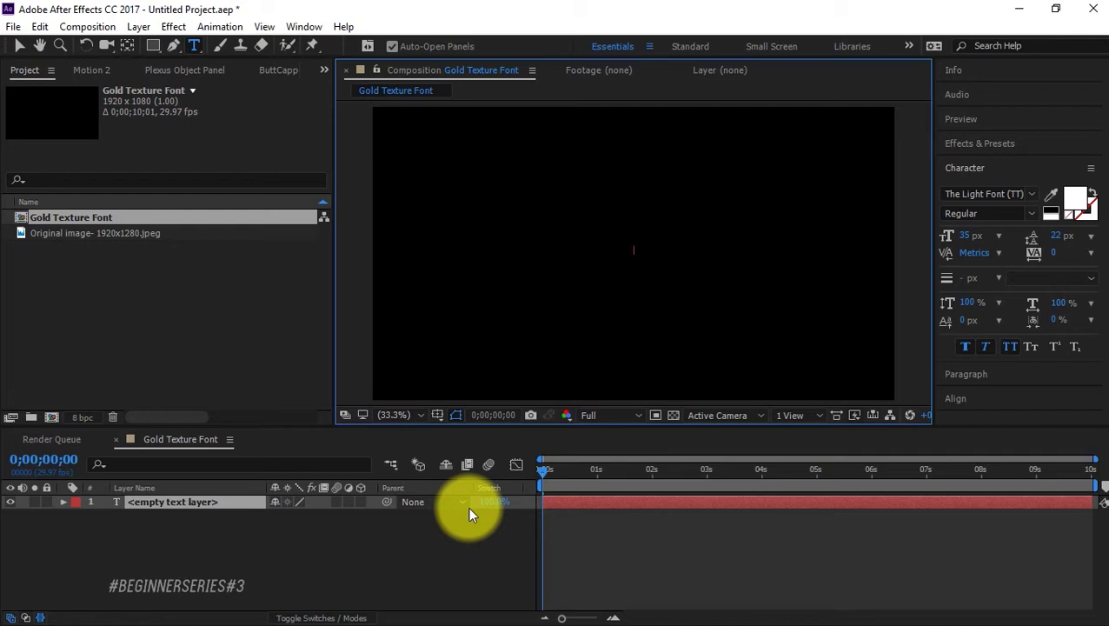
text(wah gwaan)
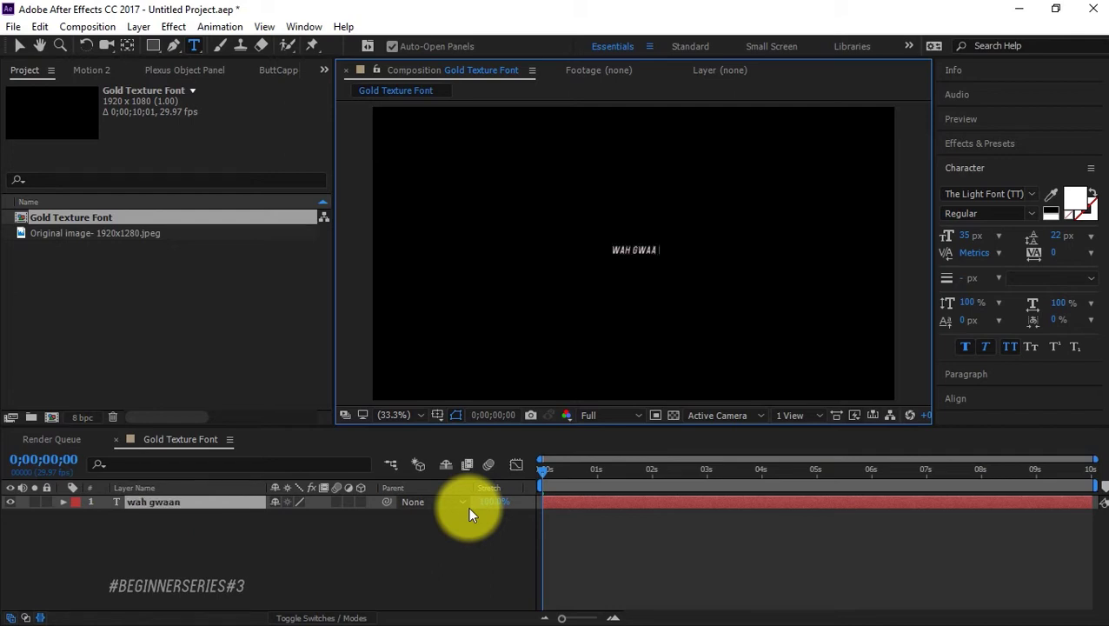
key(KP_Enter)
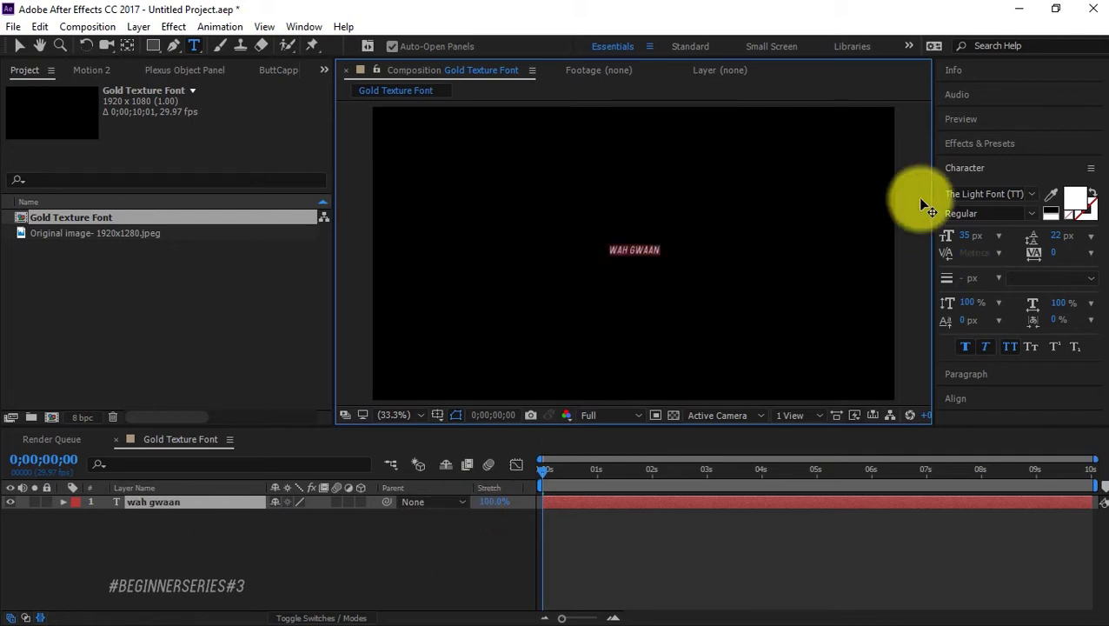
Set the text to the Icecreamer font at 200 px, faux bold, with all caps off.
click(989, 193)
text(Icecreamer)
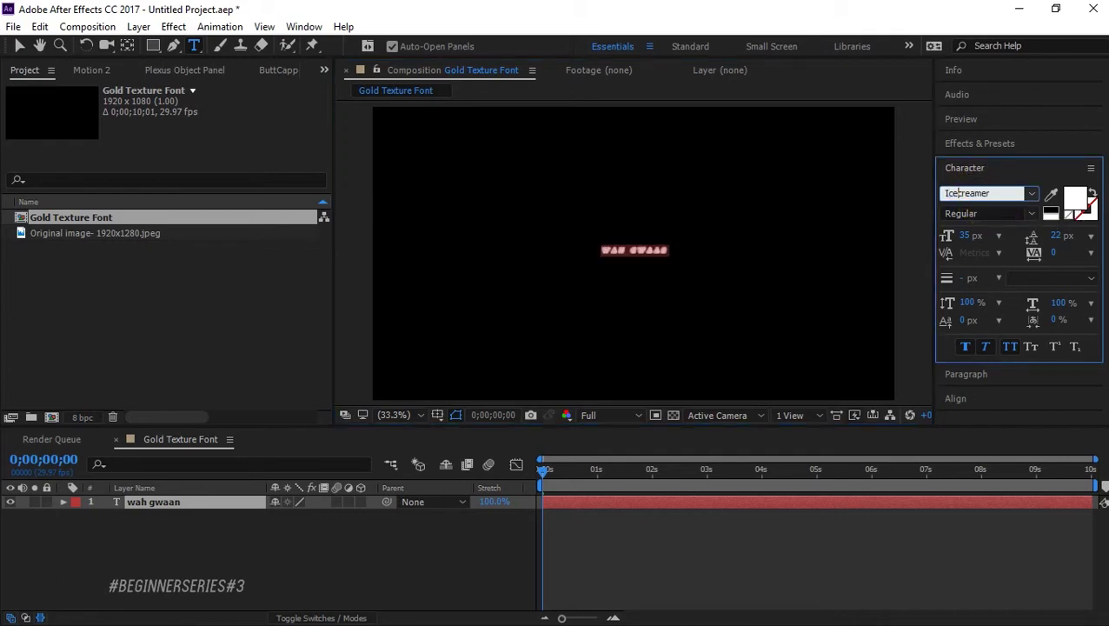
click(970, 345)
click(1009, 346)
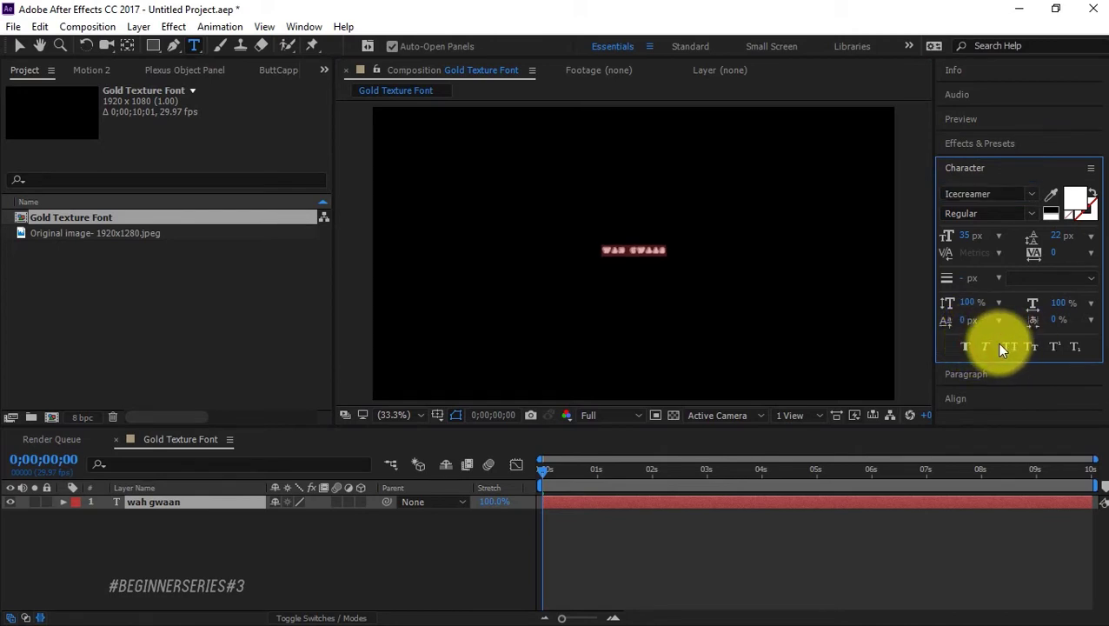
click(970, 234)
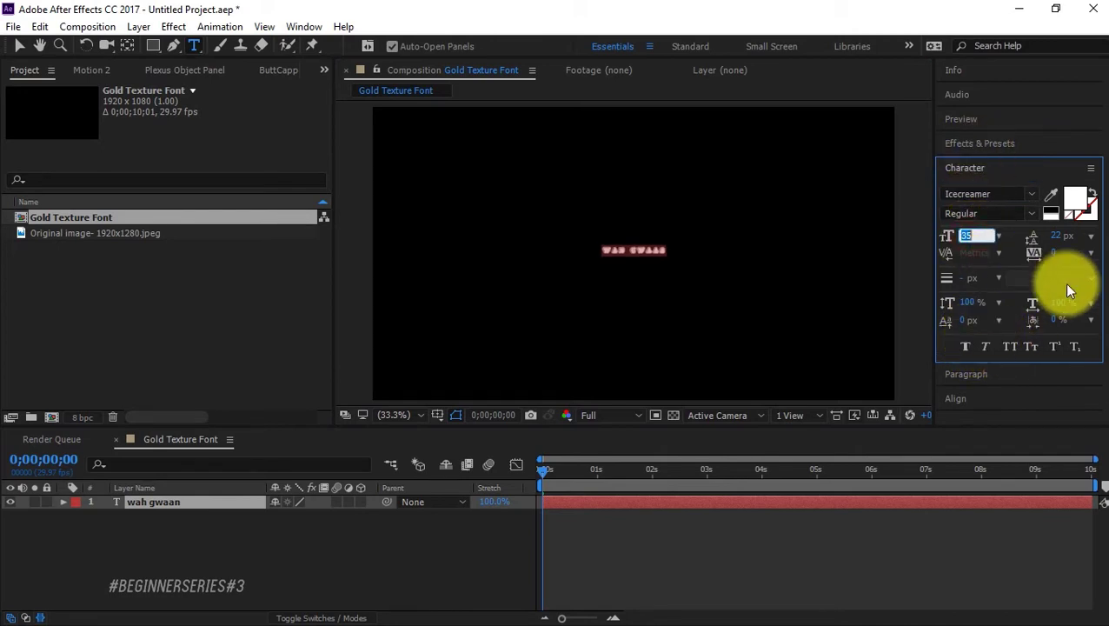
text(200)
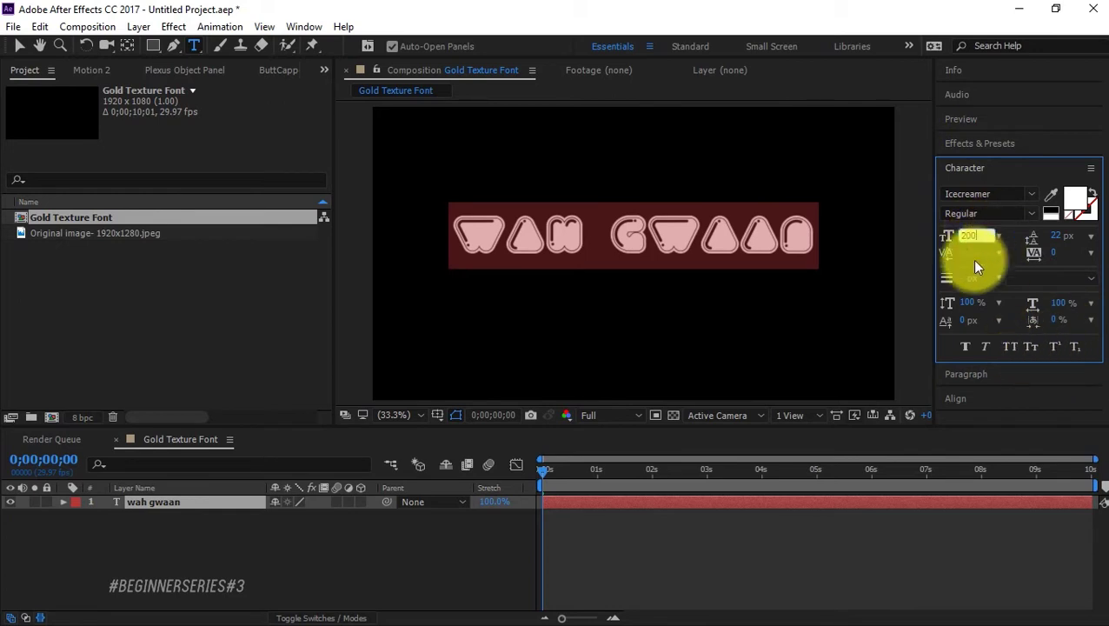
Use the Align panel to center 'wah gwaan' vertically and horizontally, then select its layer.
click(960, 170)
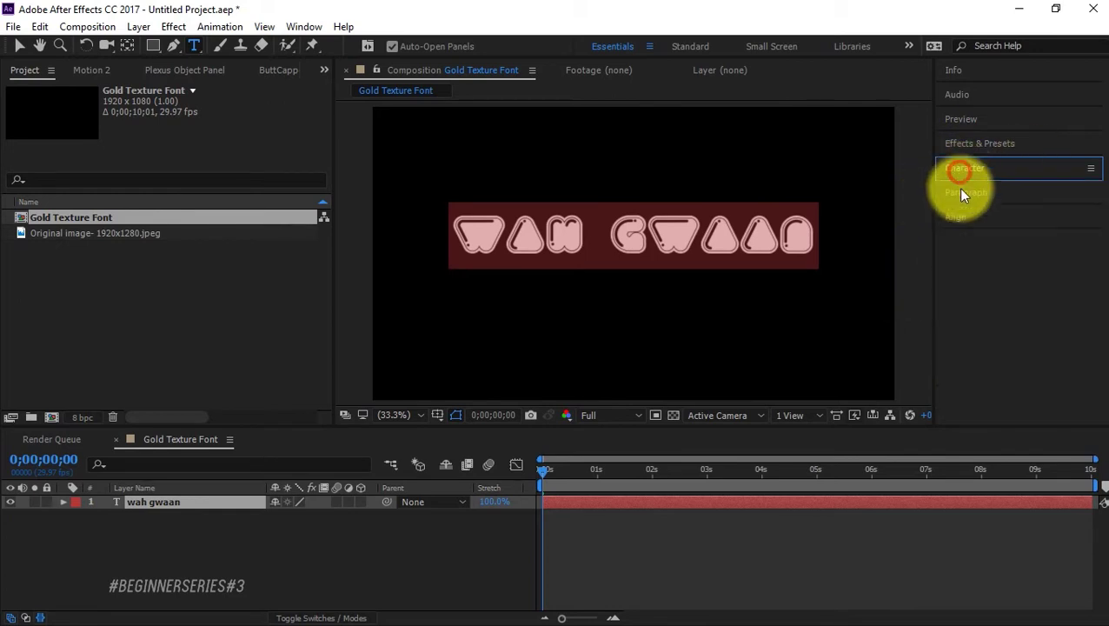
click(958, 217)
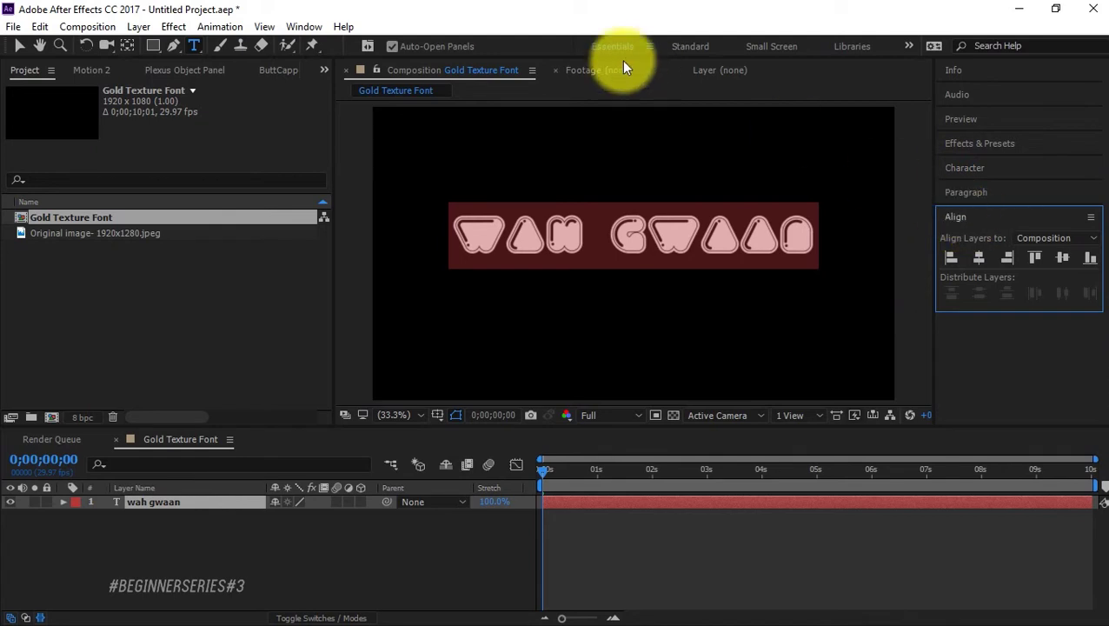
click(309, 28)
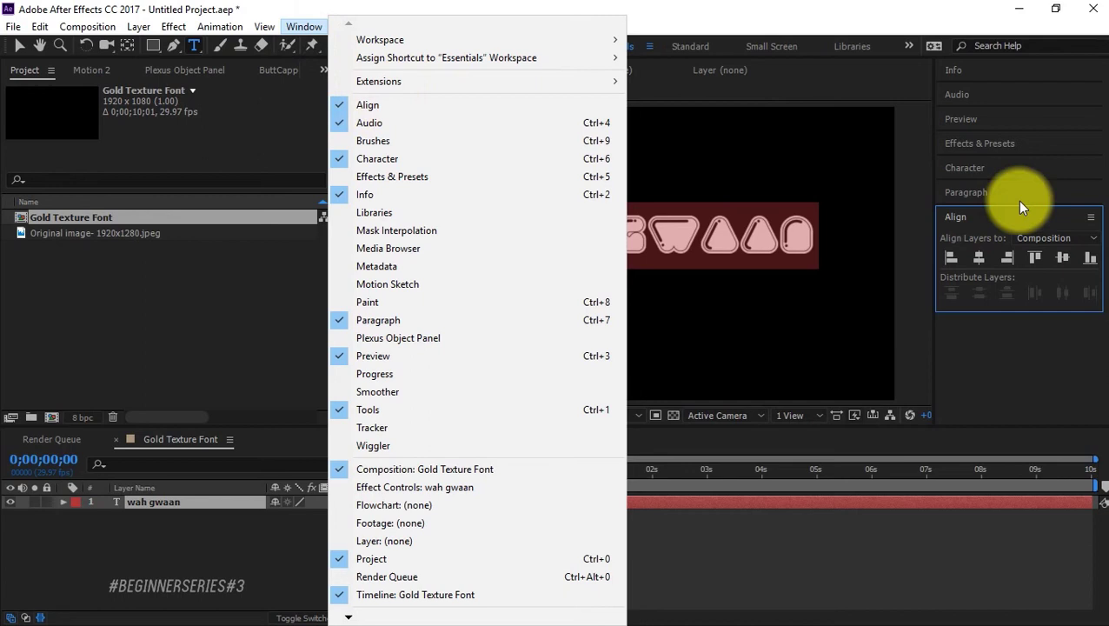
click(981, 257)
click(1063, 257)
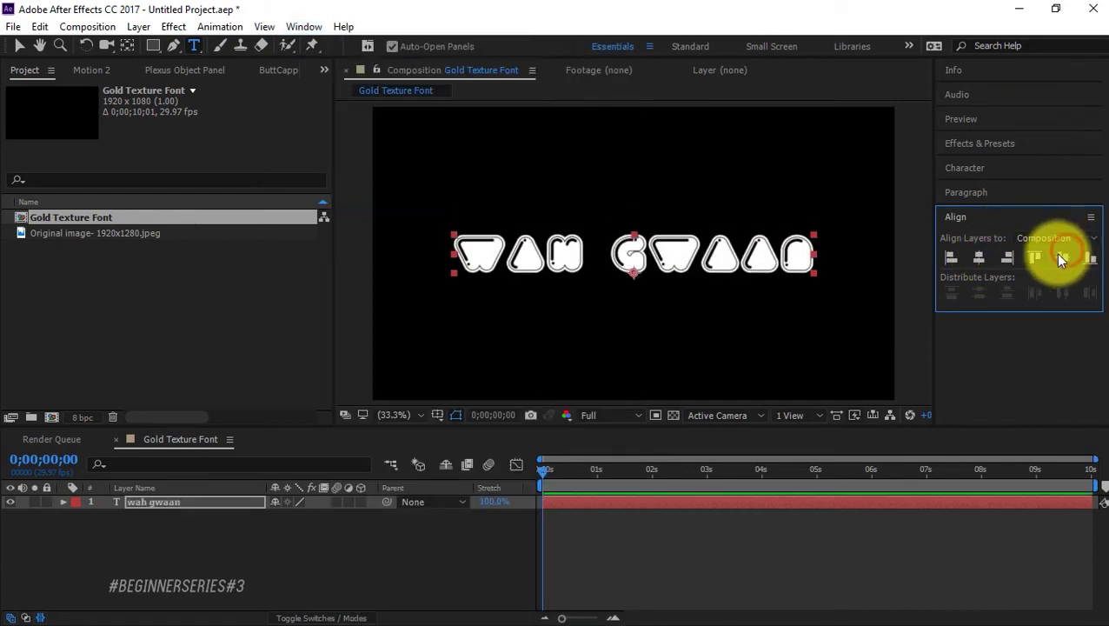
click(981, 265)
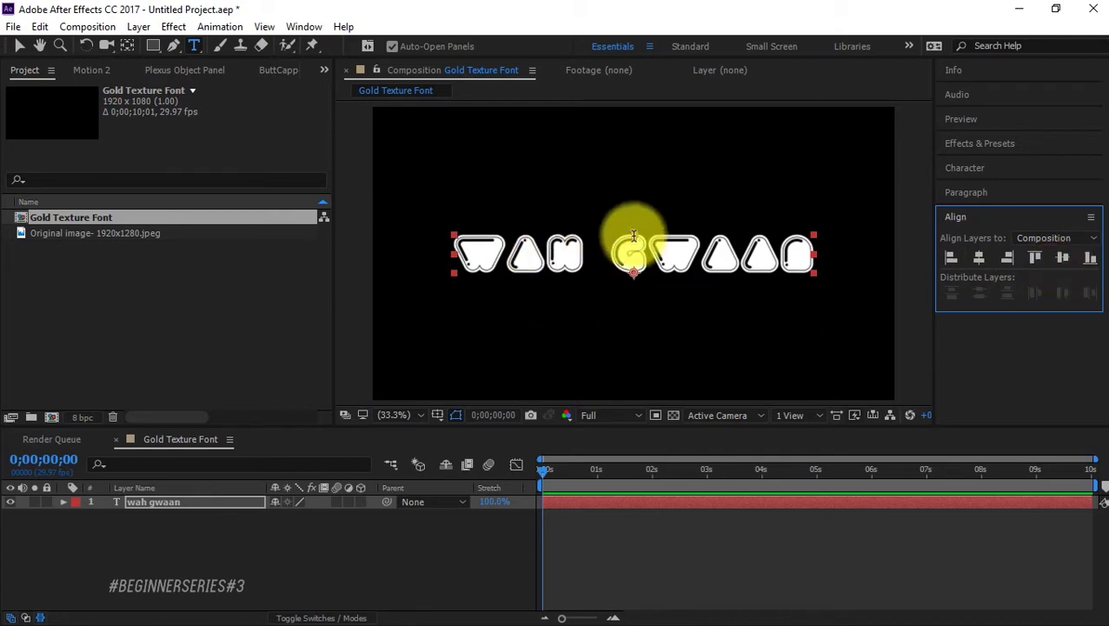
click(218, 501)
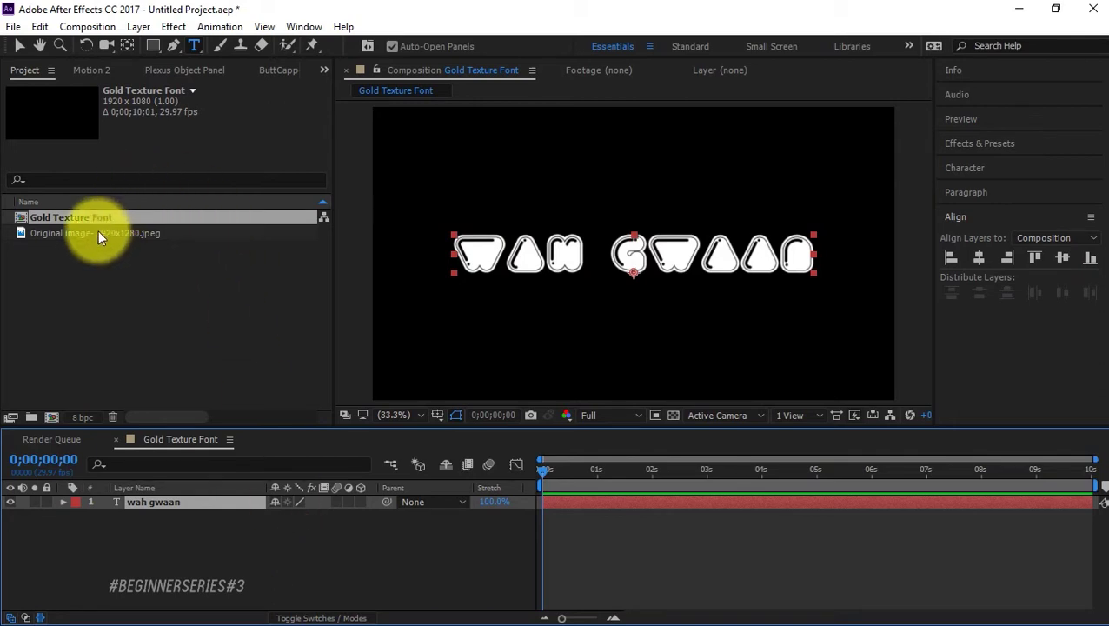
Place the gold texture footage under the 'wah gwaan' layer and scale it to 73%.
drag(99, 233, 207, 515)
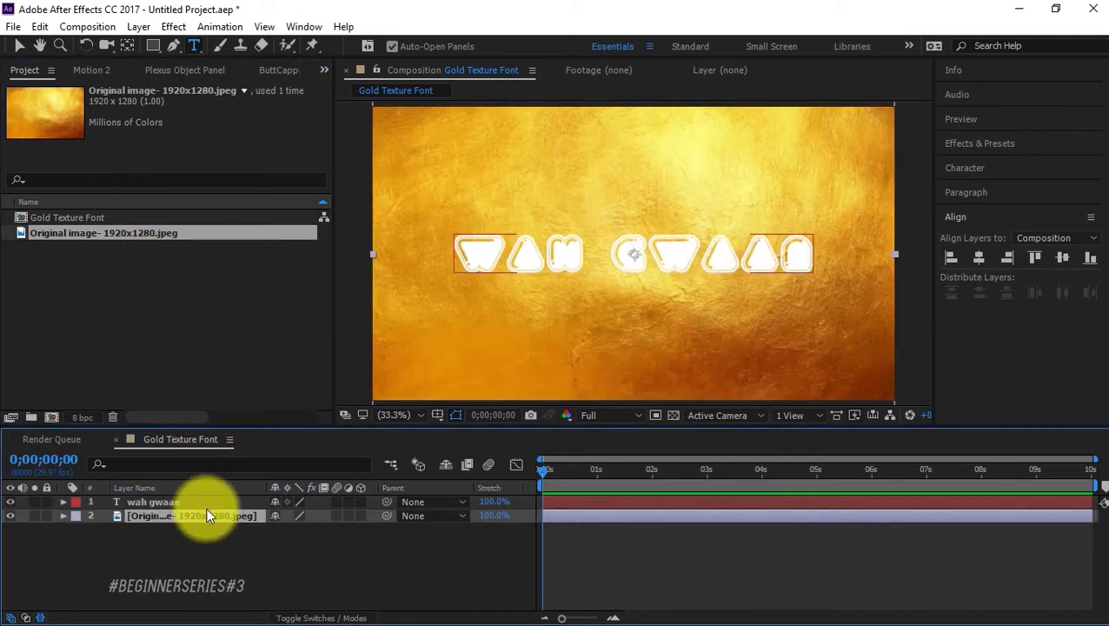
key(s)
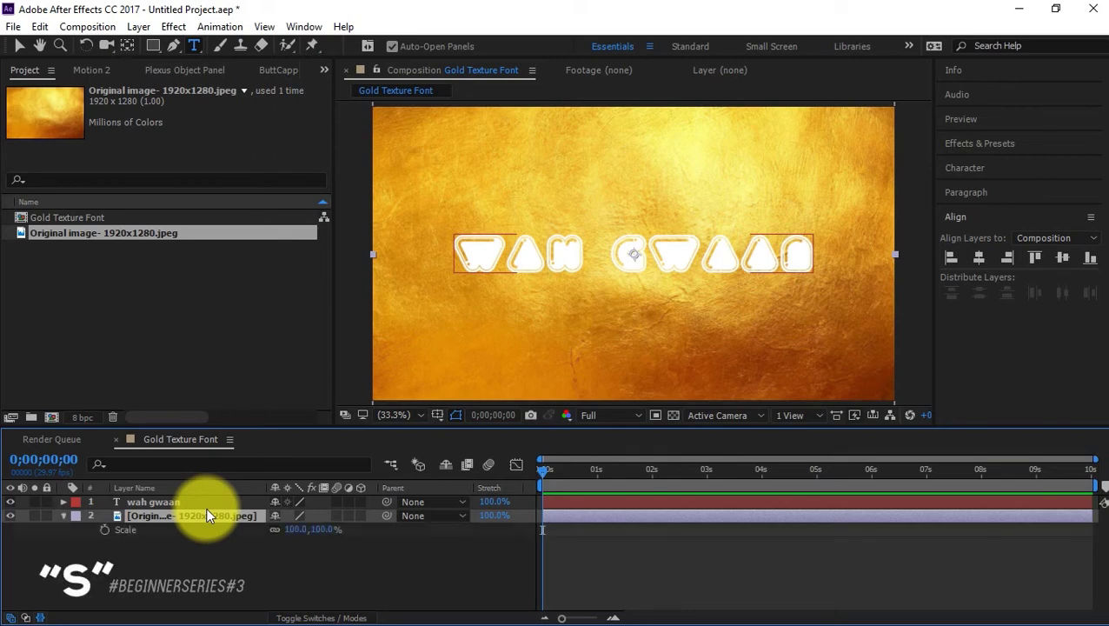
drag(326, 535, 304, 532)
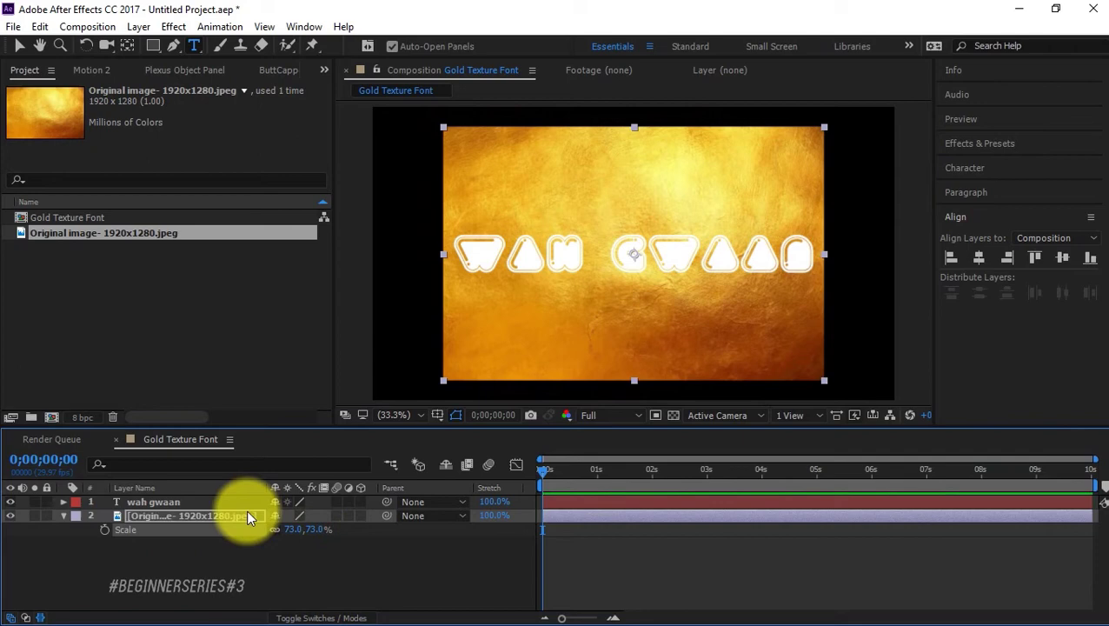
key(Return)
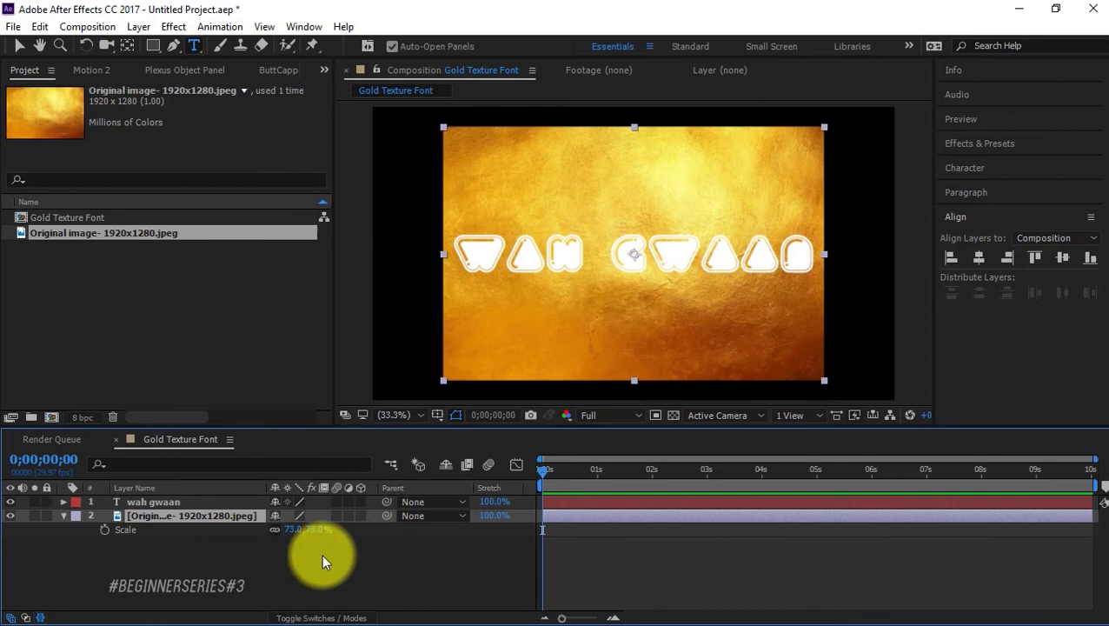
Set the image layer's TrkMat to Alpha Matte 'wah gwaan' and zoom the view to 100%.
click(320, 617)
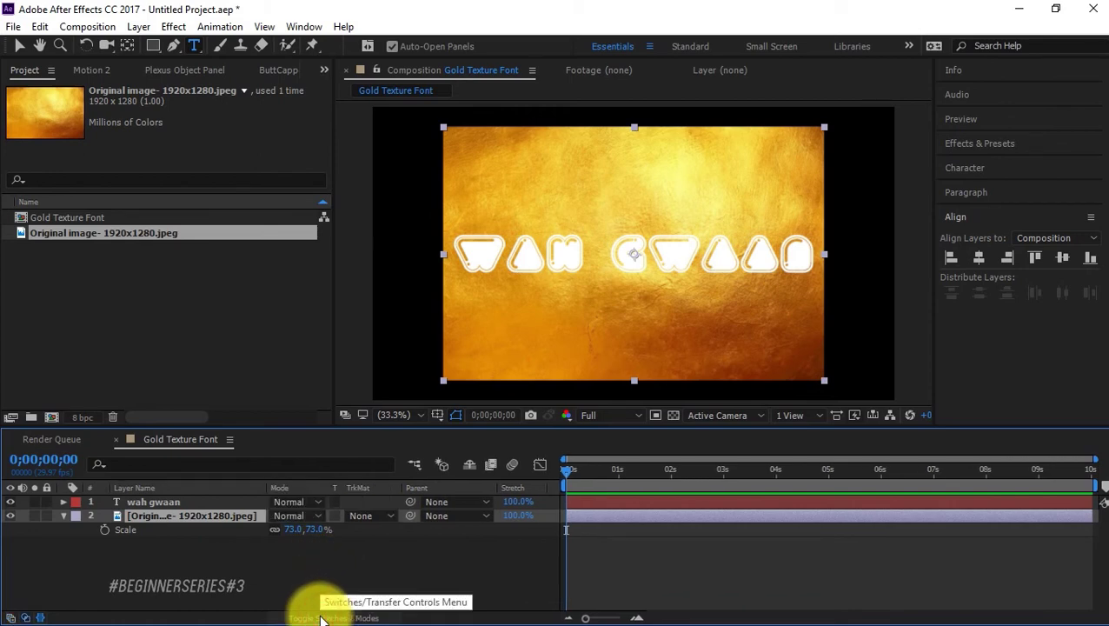
click(367, 516)
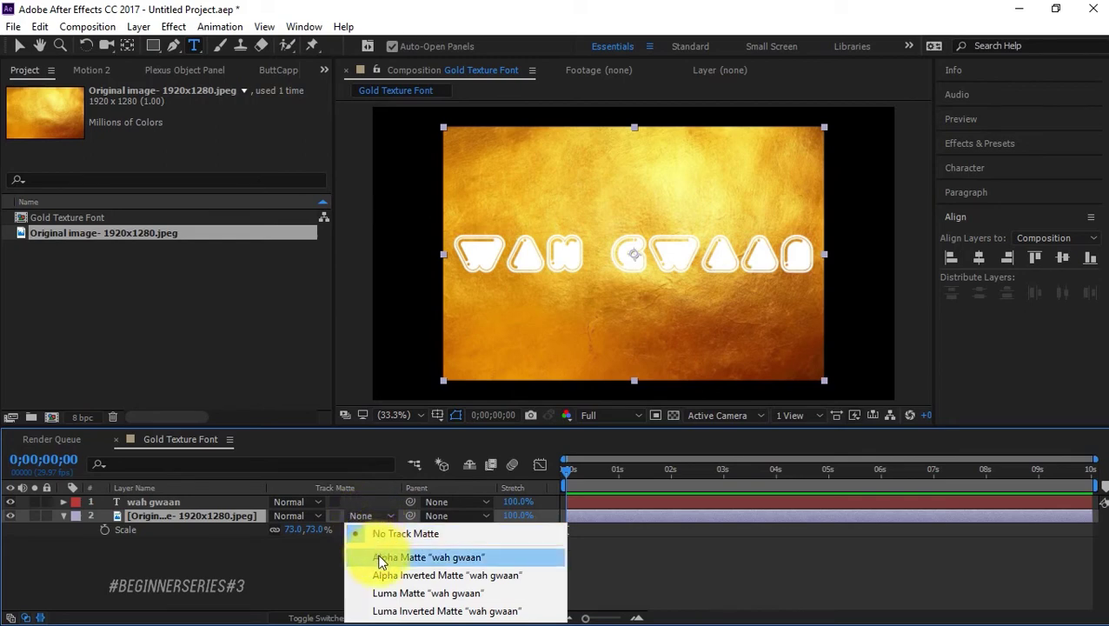
click(460, 557)
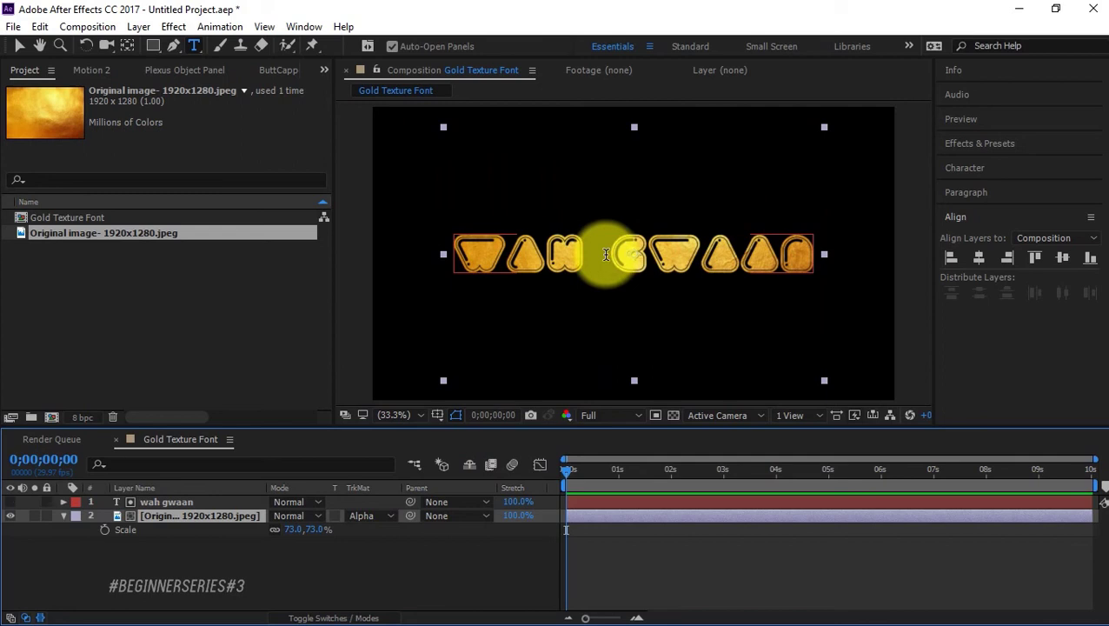
key(period)
key(period)
key(period)
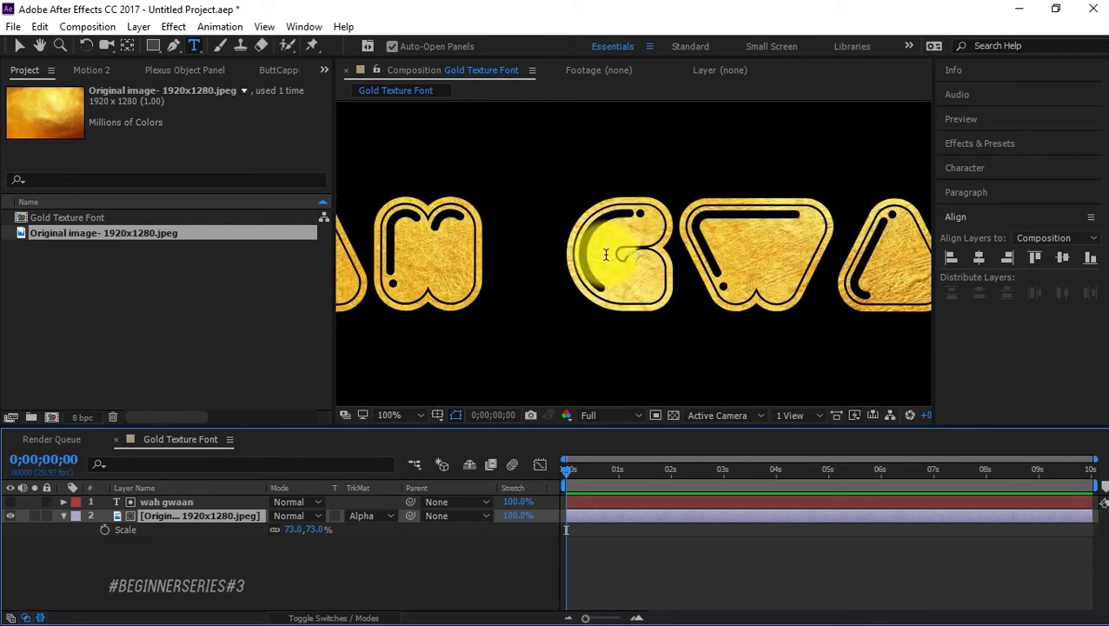
key(v)
key(comma)
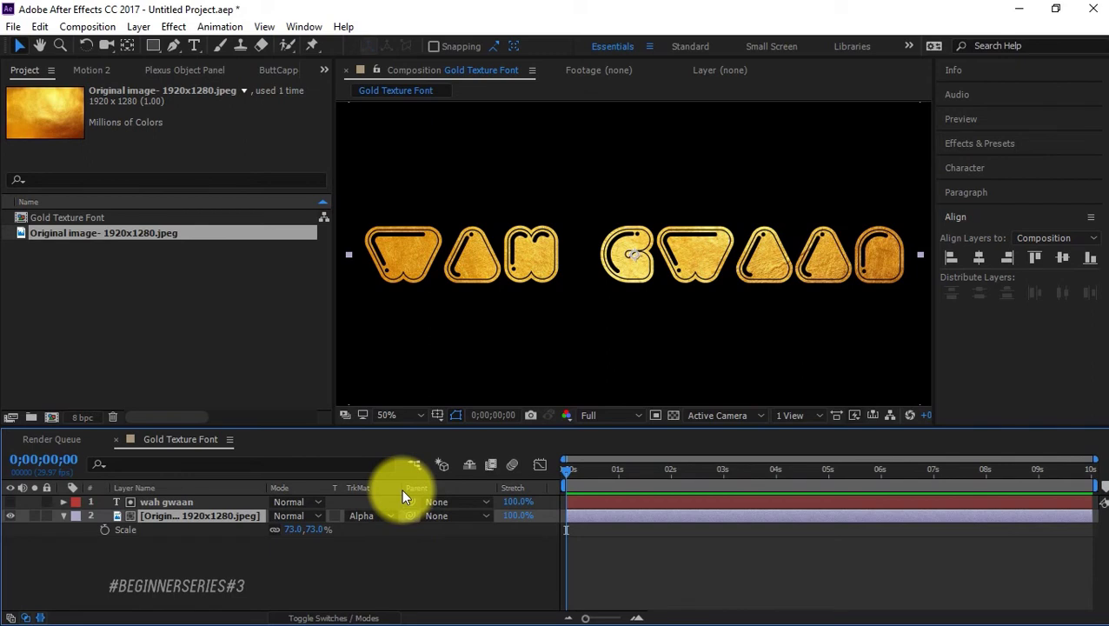
click(353, 578)
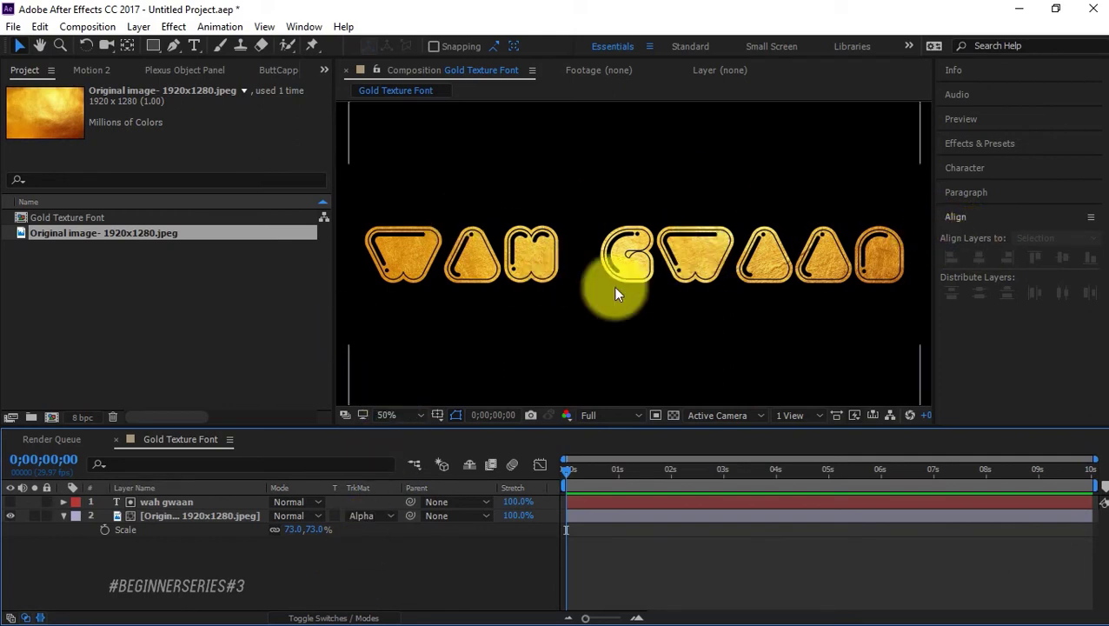
Replace the text layer's words 'wah gwaan' with 'me deh yah'.
double_click(176, 500)
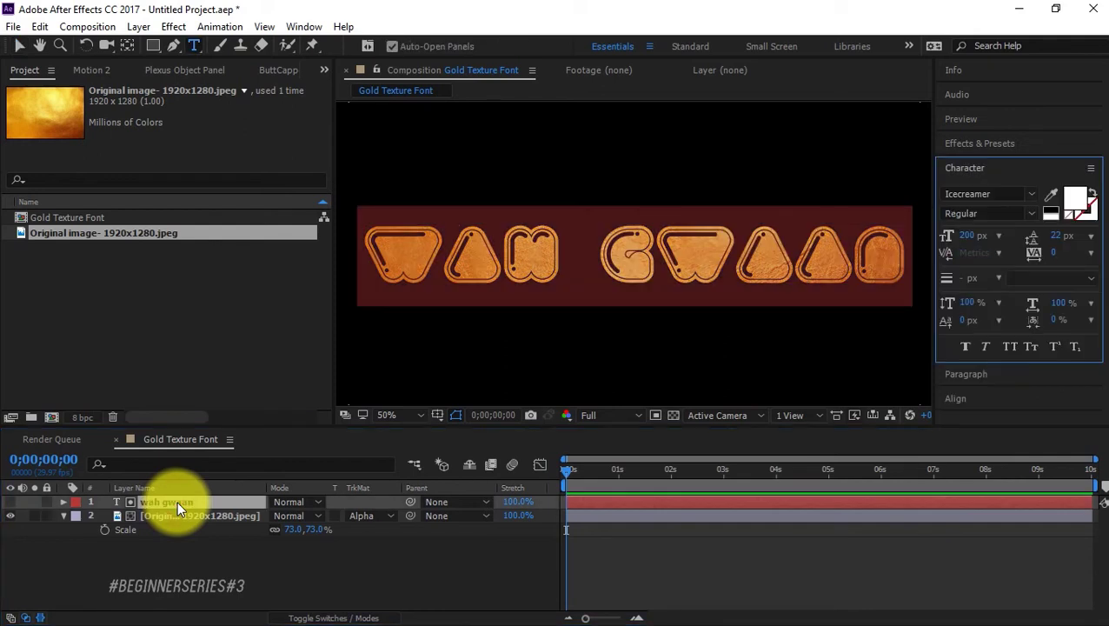
text(me deh yah)
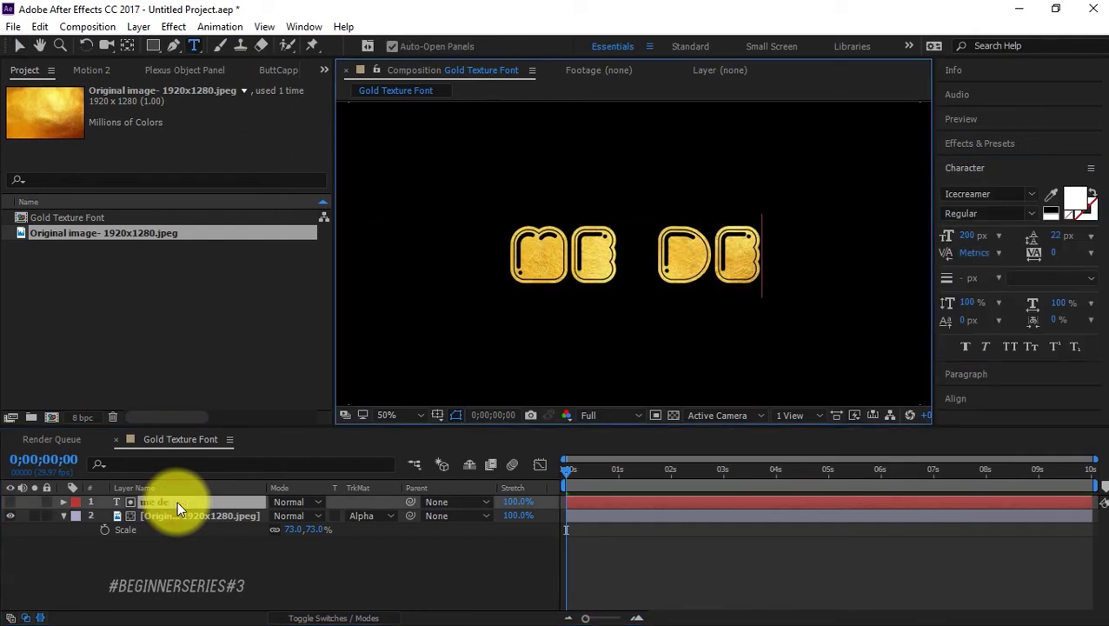
click(167, 501)
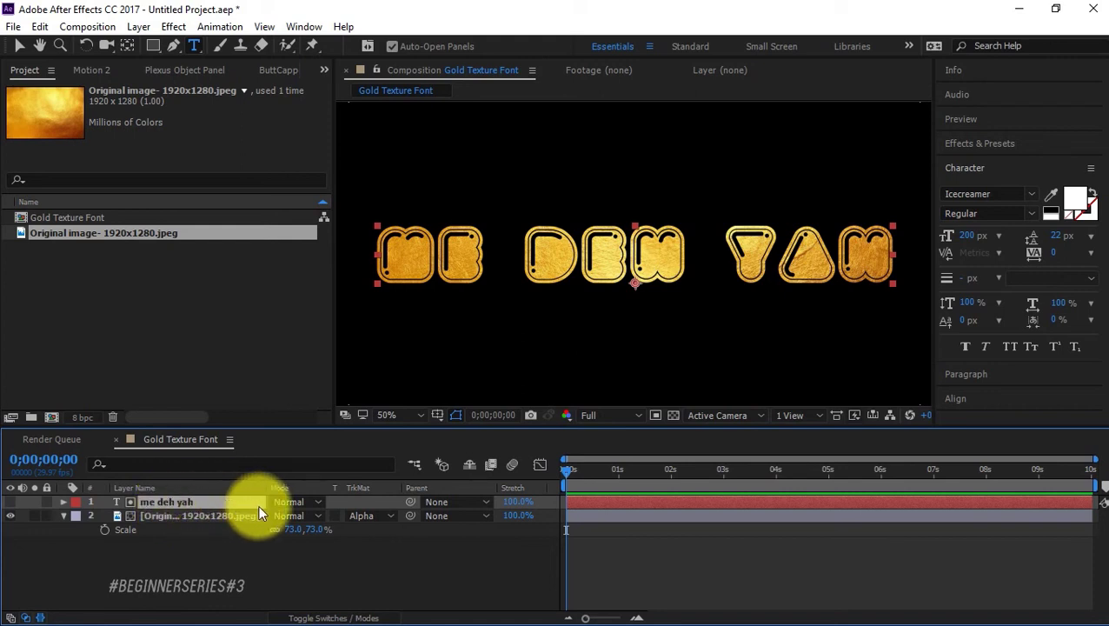
click(270, 562)
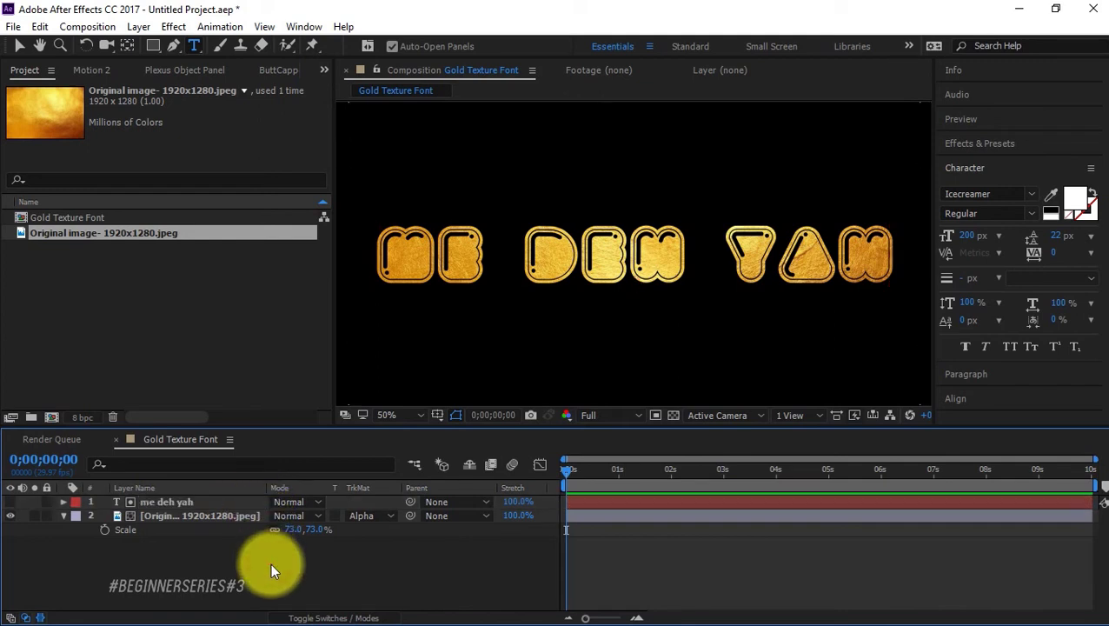